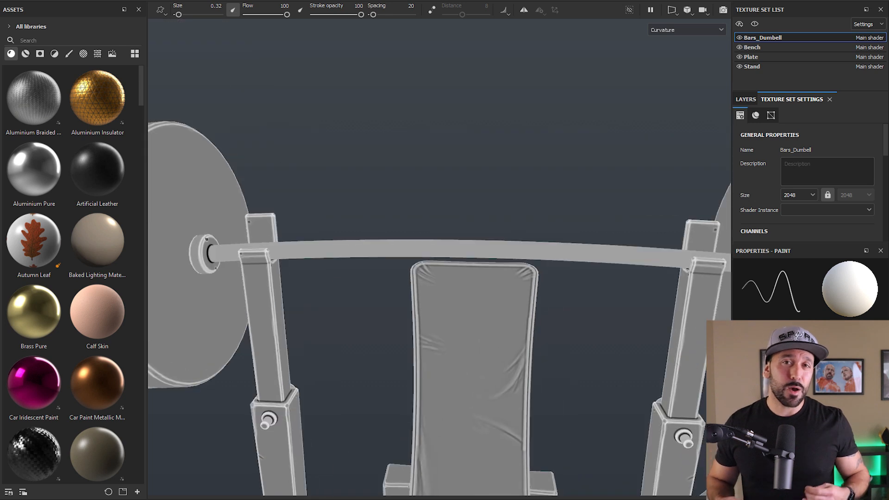
- Examine the baked Curvature map around the barbell, the stand posts and the bench backrest
{"action": "right_click_drag", "start_coordinate": [319, 287], "coordinate": [377, 287], "text": "alt"}
{"action": "left_click_drag", "start_coordinate": [377, 287], "coordinate": [449, 277], "text": "alt"}
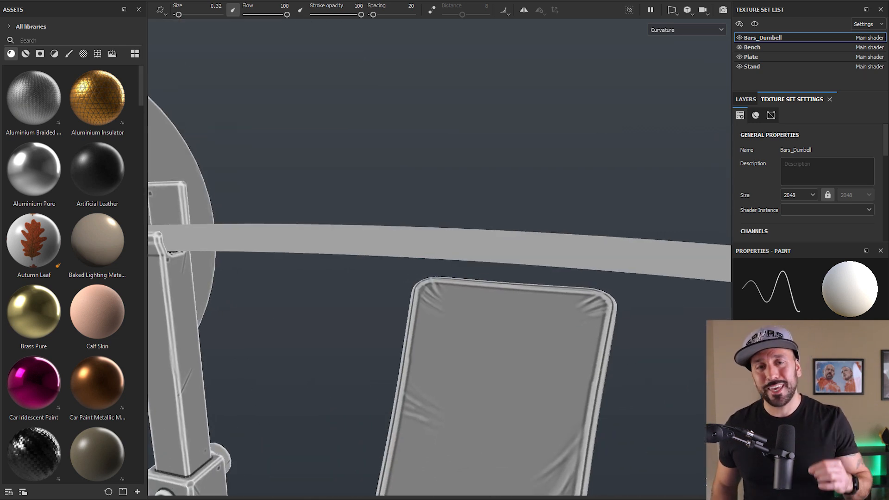
{"action": "middle_click_drag", "start_coordinate": [449, 278], "coordinate": [209, 222], "text": "alt"}
{"action": "right_click_drag", "start_coordinate": [208, 222], "coordinate": [259, 227], "text": "alt"}
{"action": "left_click_drag", "start_coordinate": [260, 227], "coordinate": [171, 236], "text": "alt"}
{"action": "right_click_drag", "start_coordinate": [171, 237], "coordinate": [74, 246], "text": "alt"}
{"action": "left_click_drag", "start_coordinate": [74, 245], "coordinate": [185, 231], "text": "alt"}
{"action": "right_click_drag", "start_coordinate": [185, 232], "coordinate": [259, 234], "text": "alt"}
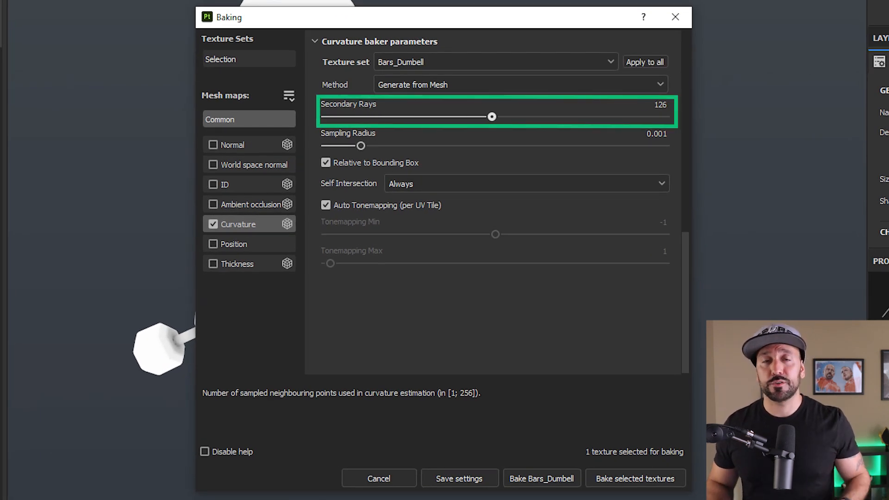
- Adjust the Curvature bake's secondary rays and set the ID bake's color source to Mesh ID / Polygroup
{"action": "left_click_drag", "start_coordinate": [500, 117], "coordinate": [501, 117]}
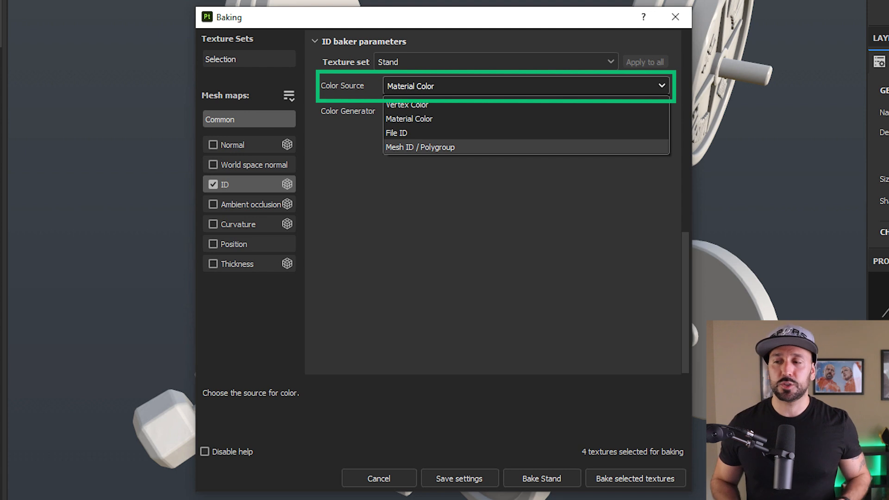
{"action": "left_click", "coordinate": [421, 147]}
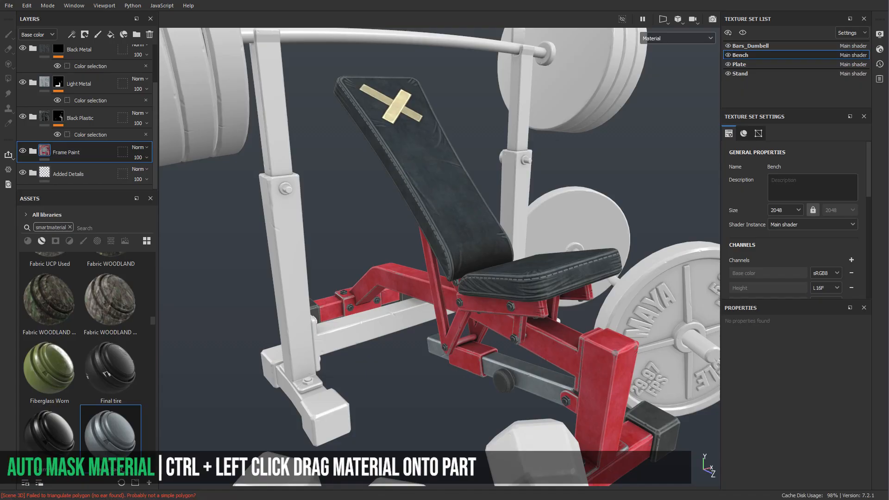
- Apply the selected grey smart material to the unpainted lower beam behind the bench with an automatic color-selection mask
{"action": "mouse_move", "coordinate": [111, 430]}
{"action": "left_mouse_down", "text": "ctrl"}
{"action": "mouse_move", "coordinate": [169, 320]}
{"action": "mouse_move", "coordinate": [370, 326]}
{"action": "mouse_move", "coordinate": [345, 312]}
{"action": "left_mouse_up", "text": "ctrl"}
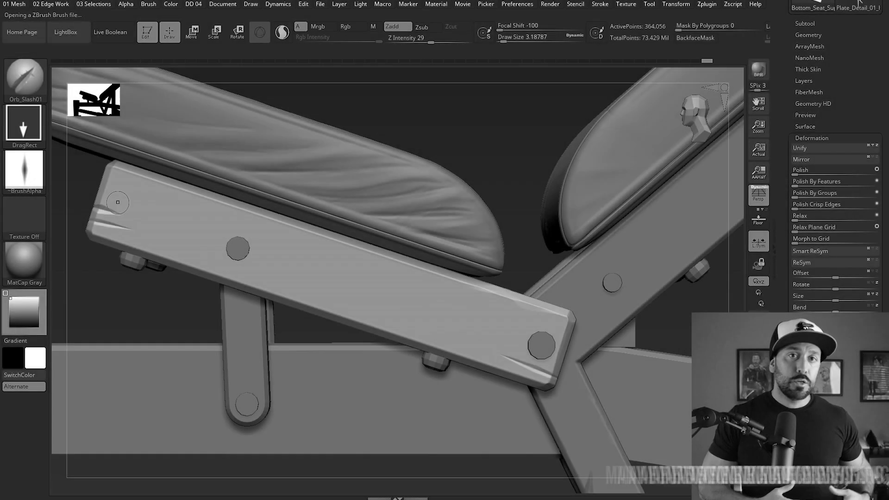
- In ZBrush, stamp an Orb_Slash01 cut at the end of the seat support bar and load the Orb_Slash_clean brush
{"action": "left_click_drag", "start_coordinate": [101, 194], "coordinate": [135, 209]}
{"action": "key", "text": "comma"}
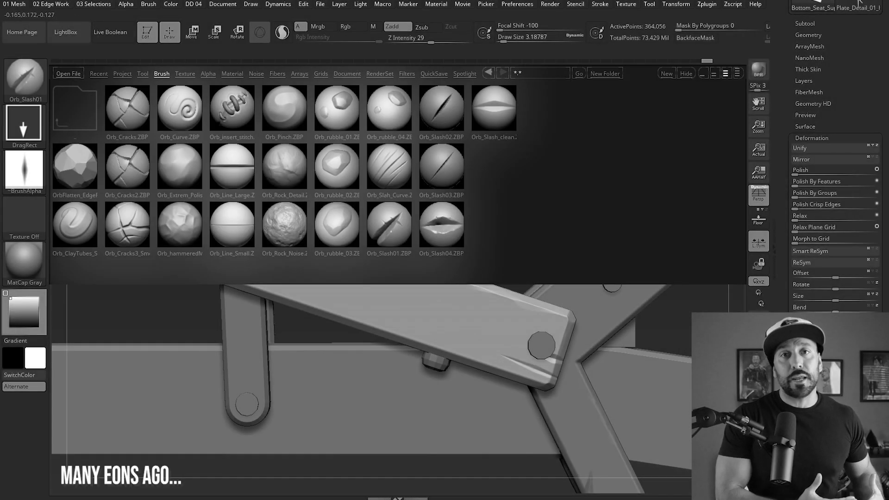
{"action": "double_click", "coordinate": [493, 105]}
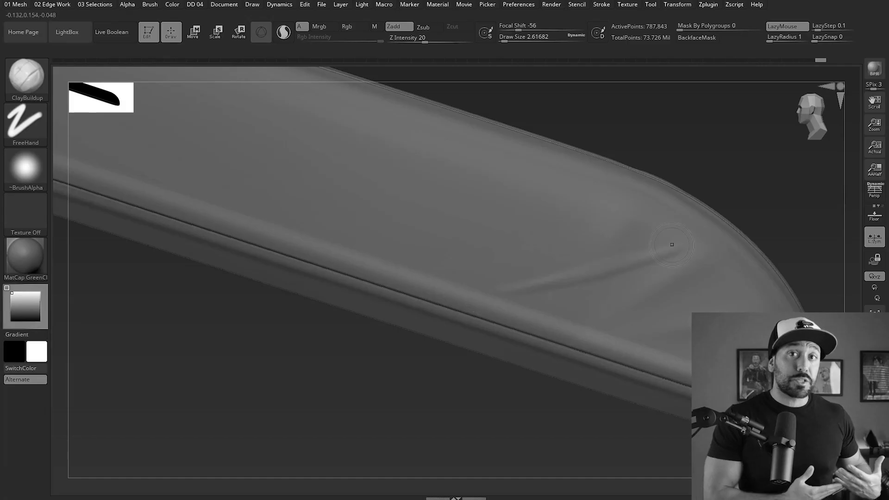
- Sculpt wrinkle folds into the rounded end of the seat cushion with ClayBuildup at a lower subdivision level
{"action": "key", "text": "shift+d"}
{"action": "mouse_move", "coordinate": [672, 245]}
{"action": "left_mouse_down"}
{"action": "mouse_move", "coordinate": [520, 290]}
{"action": "mouse_move", "coordinate": [467, 293]}
{"action": "left_mouse_up"}
{"action": "left_click_drag", "start_coordinate": [711, 256], "coordinate": [586, 284]}
{"action": "left_click_drag", "start_coordinate": [555, 317], "coordinate": [685, 319]}
{"action": "left_click_drag", "start_coordinate": [567, 284], "coordinate": [713, 252]}
{"action": "mouse_move", "coordinate": [447, 241]}
{"action": "left_mouse_down"}
{"action": "mouse_move", "coordinate": [349, 238]}
{"action": "mouse_move", "coordinate": [601, 208]}
{"action": "left_mouse_up"}
{"action": "mouse_move", "coordinate": [287, 220]}
{"action": "left_mouse_down"}
{"action": "mouse_move", "coordinate": [466, 229]}
{"action": "mouse_move", "coordinate": [592, 201]}
{"action": "left_mouse_up"}
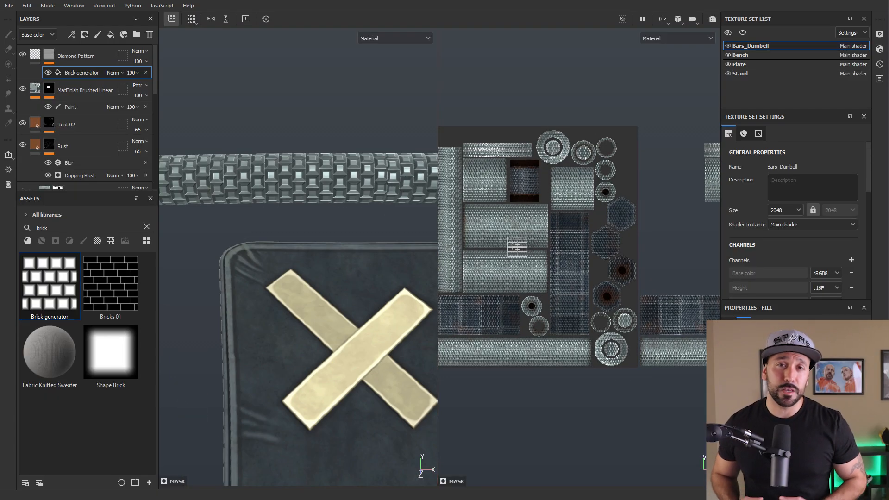
- In Substance Painter, examine the brick generator's raised pattern along the barbell in the 3D-only view
{"action": "scroll", "coordinate": [284, 192], "scroll_direction": "down", "scroll_amount": 2}
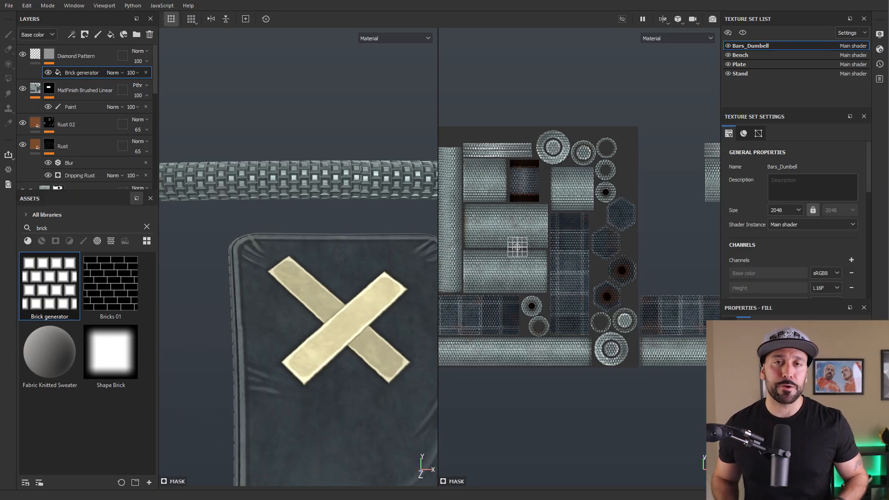
{"action": "key", "text": "F2"}
{"action": "scroll", "coordinate": [440, 257], "scroll_direction": "down", "scroll_amount": 4}
{"action": "scroll", "coordinate": [439, 257], "scroll_direction": "up", "scroll_amount": 2}
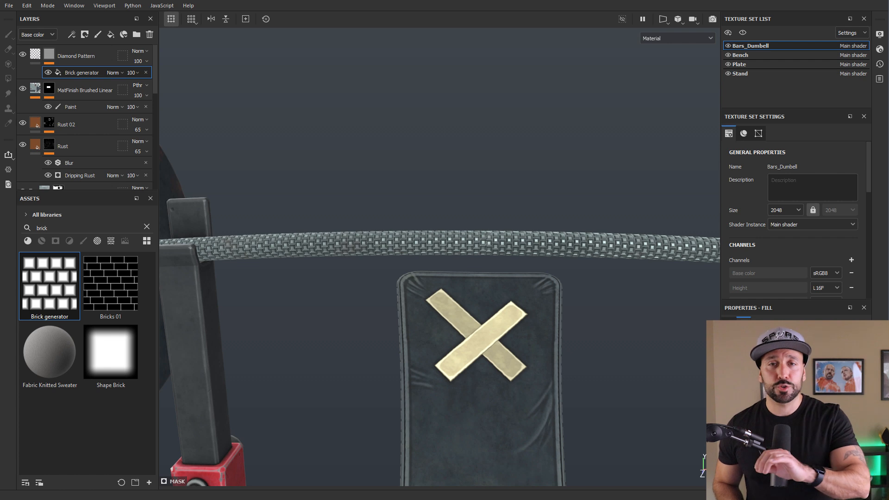
{"action": "scroll", "coordinate": [439, 257], "scroll_direction": "up", "scroll_amount": 5}
{"action": "scroll", "coordinate": [440, 257], "scroll_direction": "down", "scroll_amount": 3}
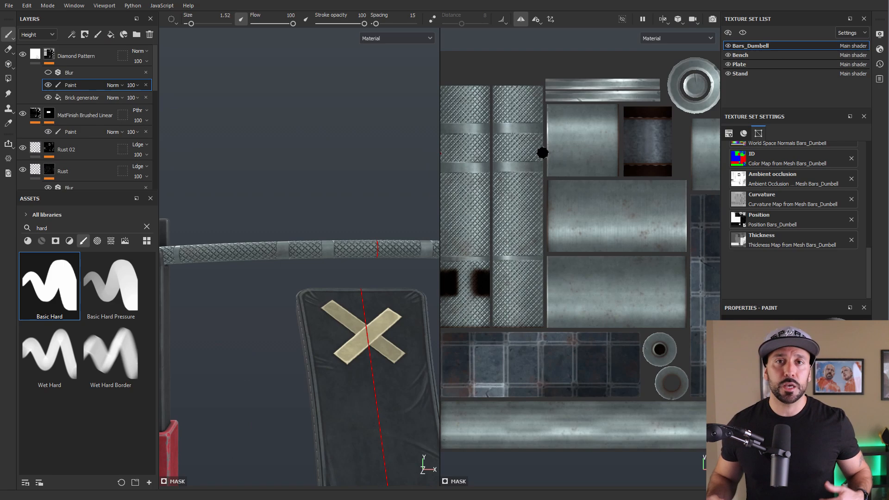
- Inspect the barbell's diamond knurling and smooth bands up close, and select the Diamond Pattern layer's Blur filter
{"action": "key", "text": "Tab"}
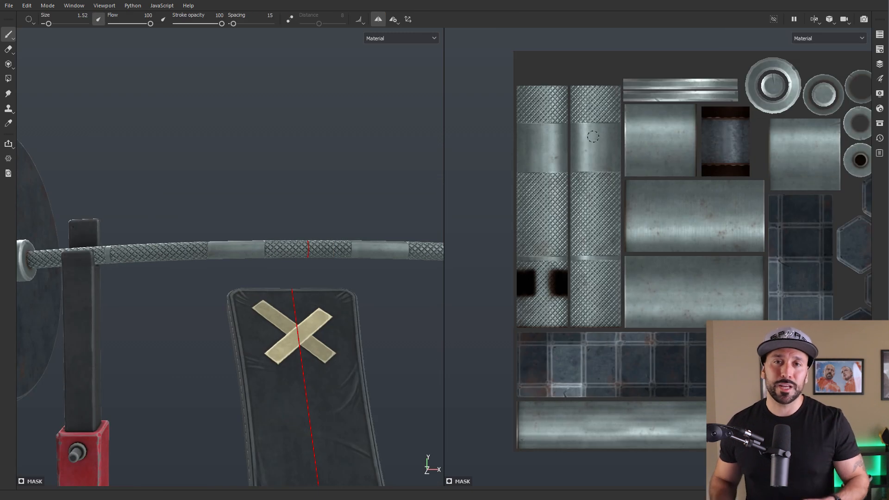
{"action": "right_click_drag", "start_coordinate": [611, 143], "coordinate": [634, 177], "text": "alt"}
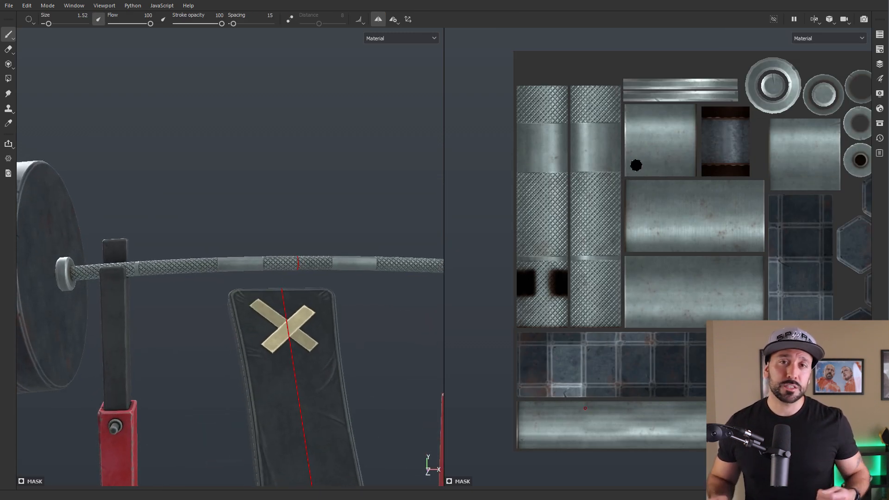
{"action": "right_click_drag", "start_coordinate": [272, 185], "coordinate": [238, 182], "text": "alt"}
{"action": "key", "text": "Tab"}
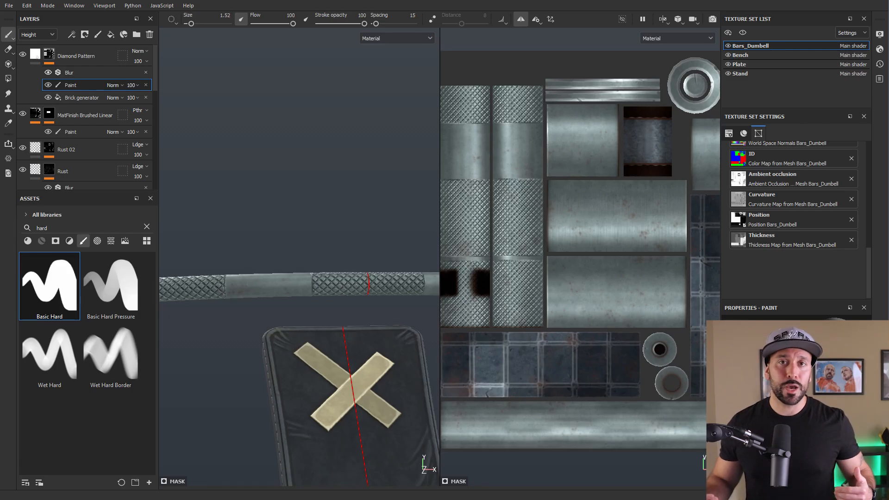
{"action": "scroll", "coordinate": [337, 318], "scroll_direction": "up", "scroll_amount": 5}
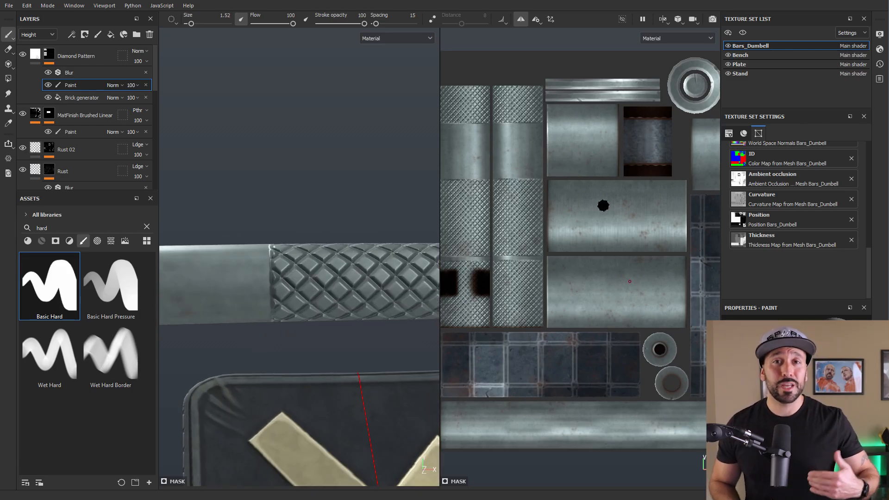
{"action": "left_click", "coordinate": [69, 73]}
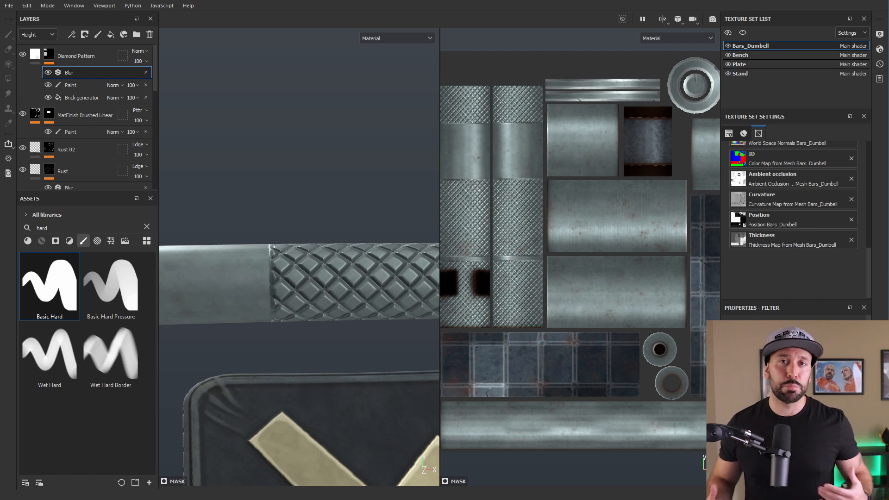
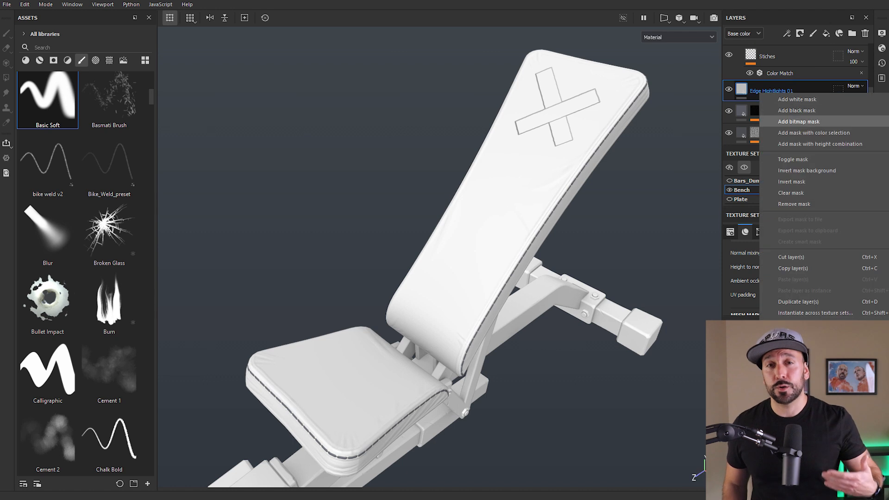
- Mask the Edge Hightlights 01 layer with a Curvature generator and tune its Large, Fine and Sharp amounts
{"action": "right_click", "coordinate": [759, 87]}
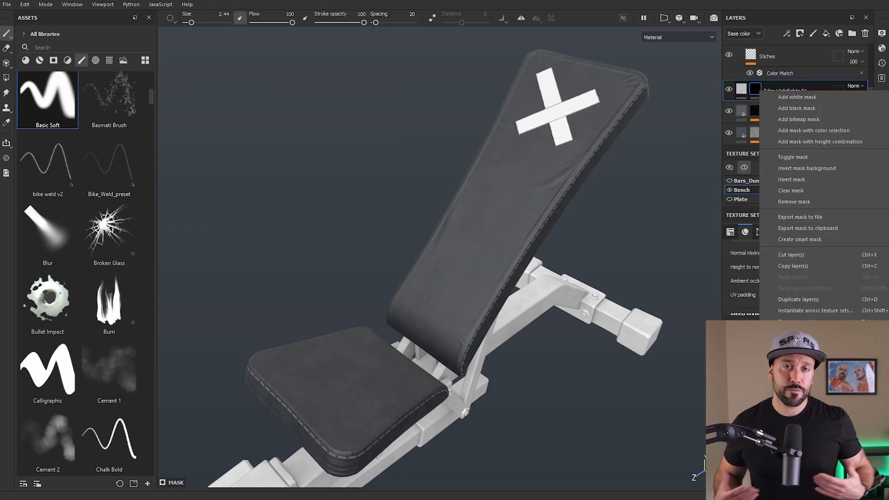
{"action": "left_click", "coordinate": [789, 391]}
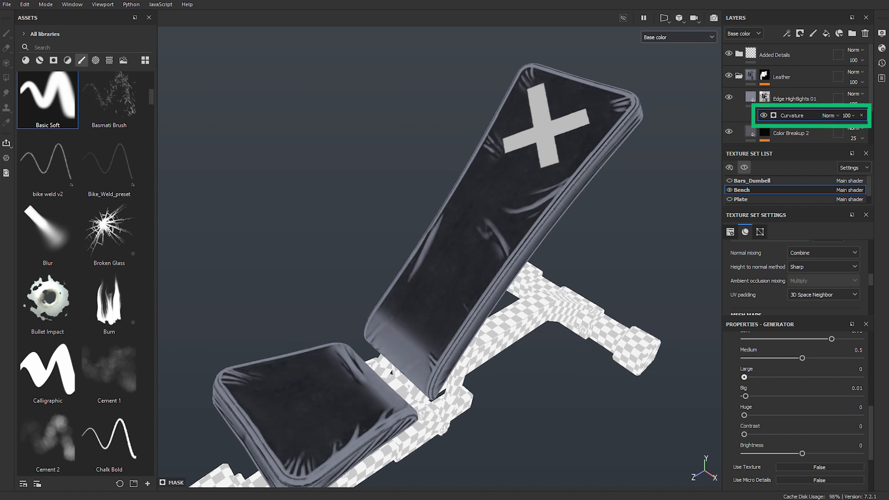
{"action": "left_click_drag", "start_coordinate": [747, 378], "coordinate": [749, 377]}
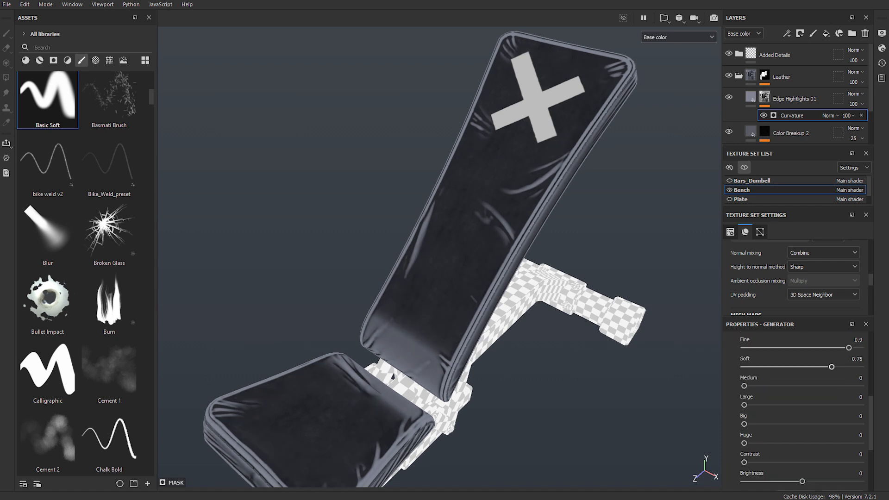
{"action": "left_click_drag", "start_coordinate": [849, 376], "coordinate": [743, 376]}
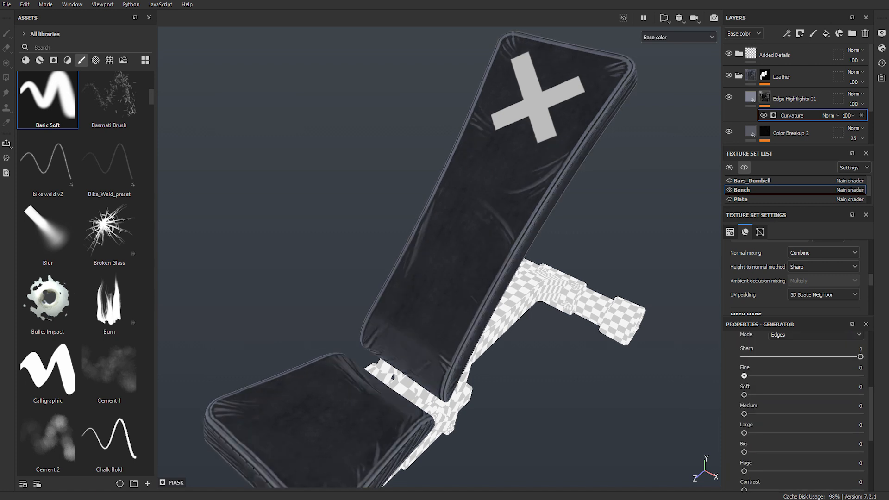
{"action": "left_click", "coordinate": [744, 356]}
{"action": "left_click_drag", "start_coordinate": [814, 357], "coordinate": [844, 356]}
{"action": "left_click_drag", "start_coordinate": [744, 375], "coordinate": [763, 375]}
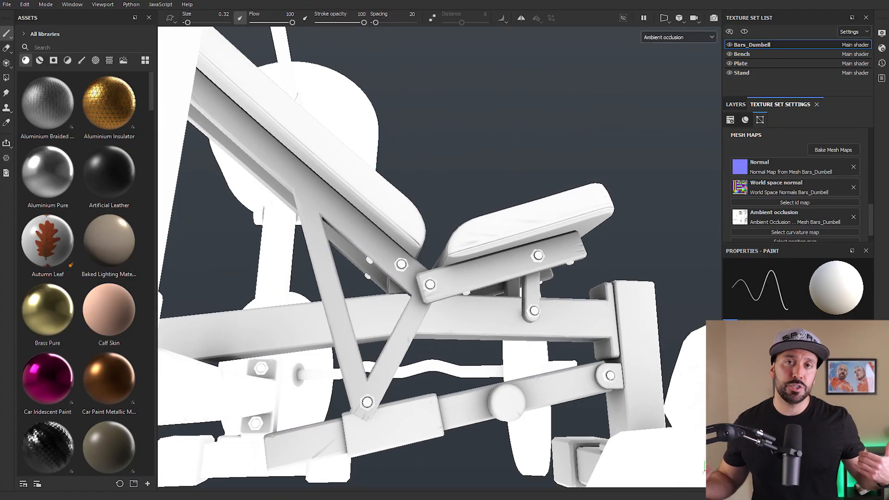
- Examine the baked Ambient occlusion map on the bench frame and the raised lettering of the weight plates
{"action": "left_click_drag", "start_coordinate": [569, 259], "coordinate": [240, 259], "text": "alt"}
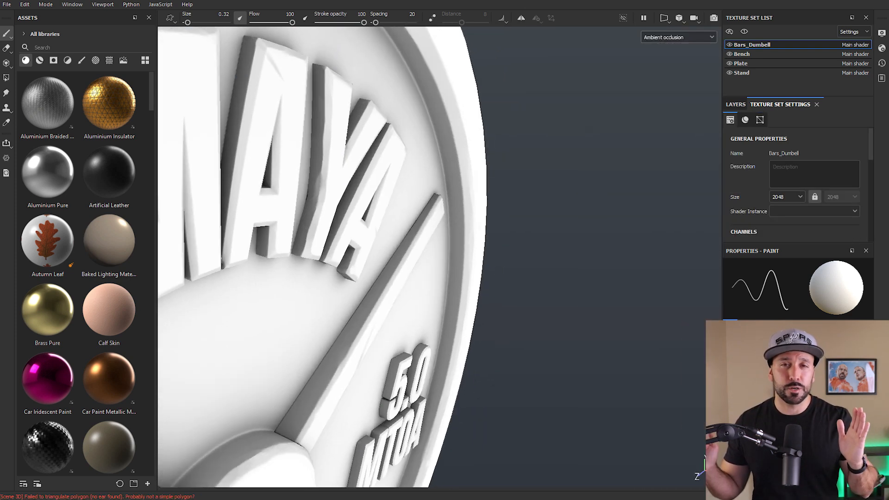
{"action": "left_click_drag", "start_coordinate": [324, 255], "coordinate": [296, 259], "text": "alt"}
{"action": "scroll", "coordinate": [324, 255], "scroll_direction": "up", "scroll_amount": 3}
{"action": "left_click_drag", "start_coordinate": [435, 255], "coordinate": [398, 250], "text": "alt"}
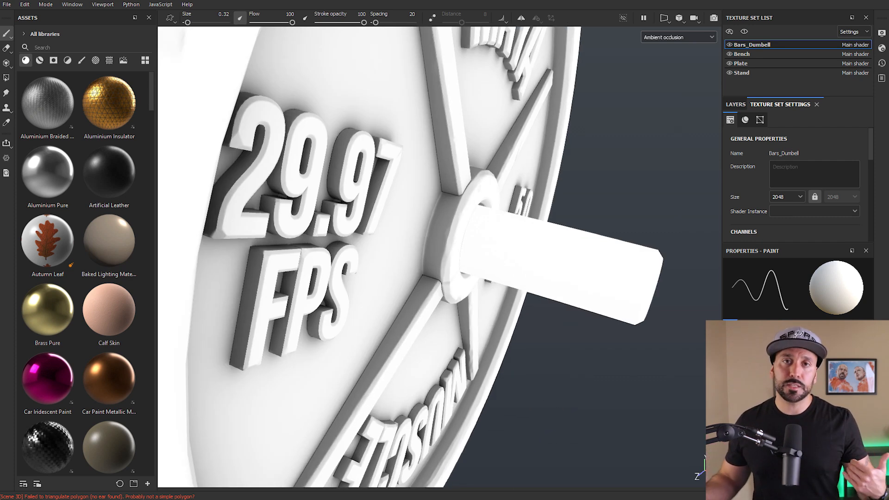
{"action": "scroll", "coordinate": [435, 255], "scroll_direction": "down", "scroll_amount": 4}
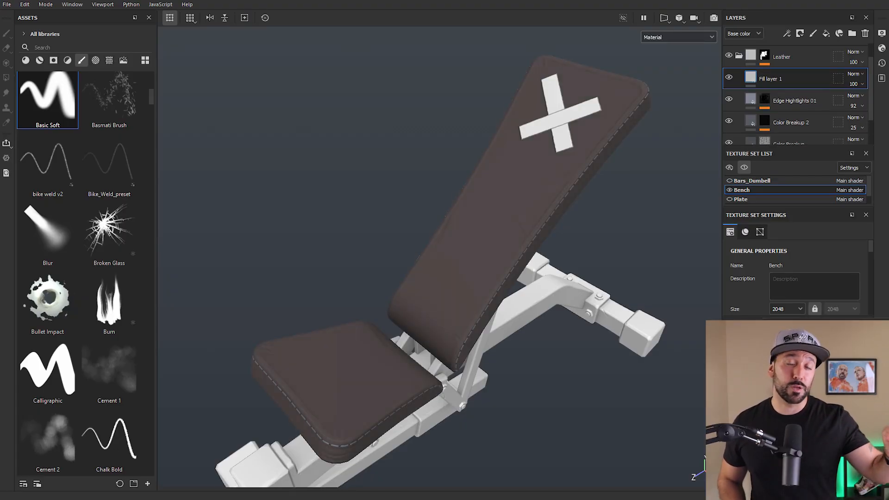
- Give Fill layer 1 in the Leather group a black mask with an Ambient Occlusion generator
{"action": "right_click", "coordinate": [759, 81]}
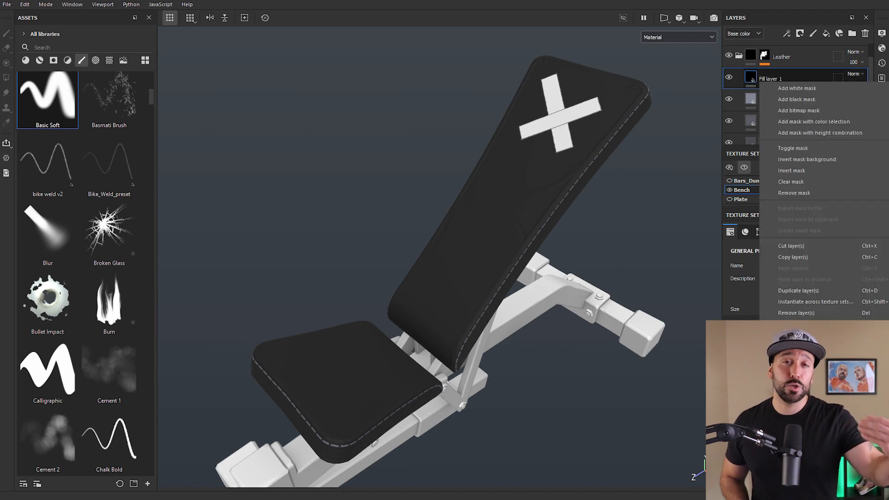
{"action": "left_click", "coordinate": [783, 98]}
{"action": "right_click", "coordinate": [759, 81]}
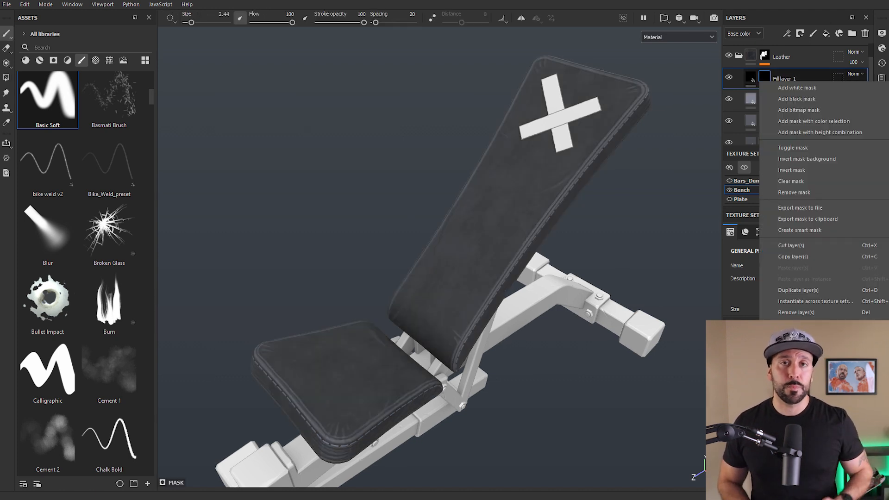
{"action": "left_click", "coordinate": [794, 339]}
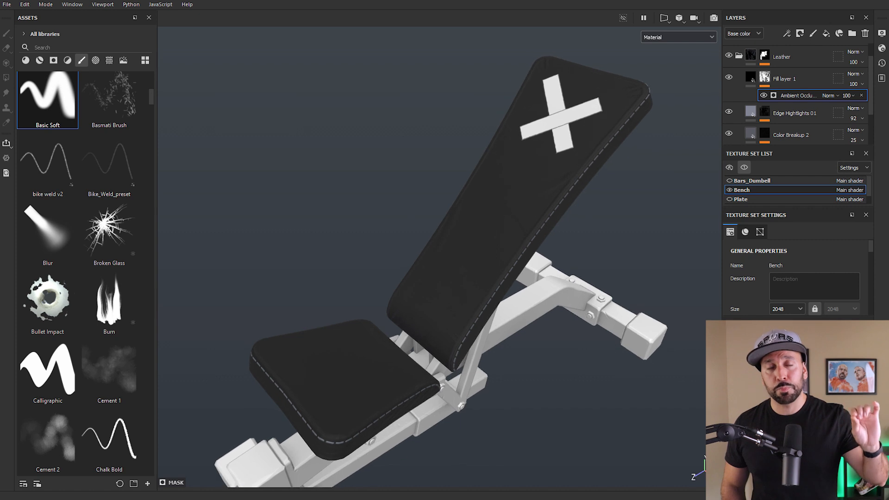
- Preview Fill layer 1's mask and adjust its Ambient Occlusion generator to confine the dark fill to occluded areas
{"action": "left_click", "coordinate": [764, 77], "text": "alt"}
{"action": "left_click", "coordinate": [798, 95]}
{"action": "left_click", "coordinate": [774, 389]}
{"action": "mouse_move", "coordinate": [463, 259]}
{"action": "left_mouse_down", "text": "alt"}
{"action": "mouse_move", "coordinate": [393, 217]}
{"action": "mouse_move", "coordinate": [305, 185]}
{"action": "mouse_move", "coordinate": [500, 277]}
{"action": "left_mouse_up", "text": "alt"}
{"action": "key", "text": "m"}
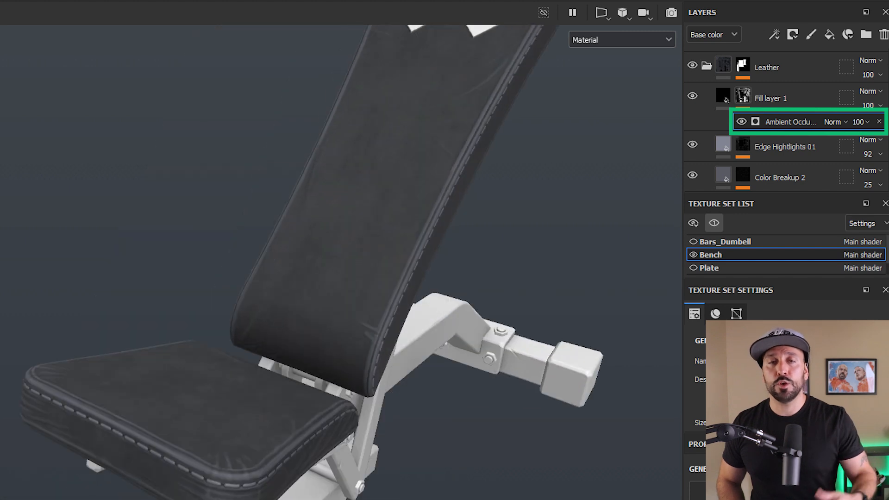
{"action": "middle_click_drag", "start_coordinate": [430, 222], "coordinate": [347, 319], "text": "alt"}
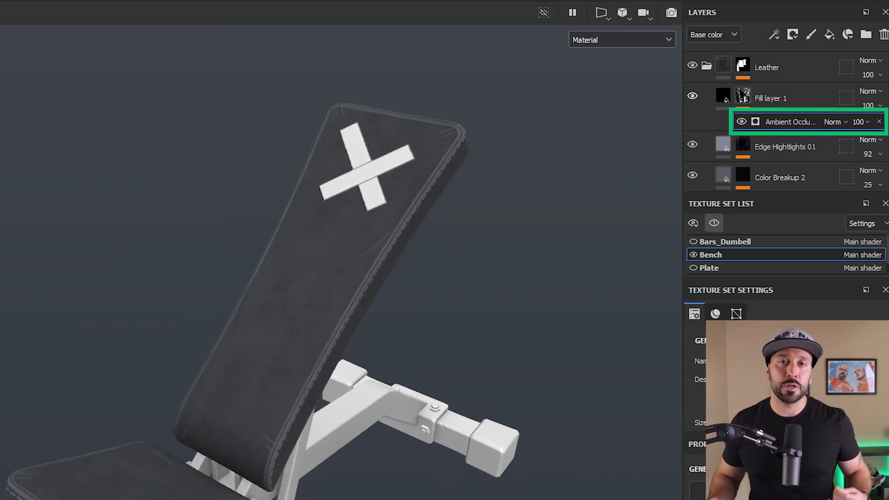
{"action": "left_click_drag", "start_coordinate": [347, 319], "coordinate": [408, 250], "text": "alt"}
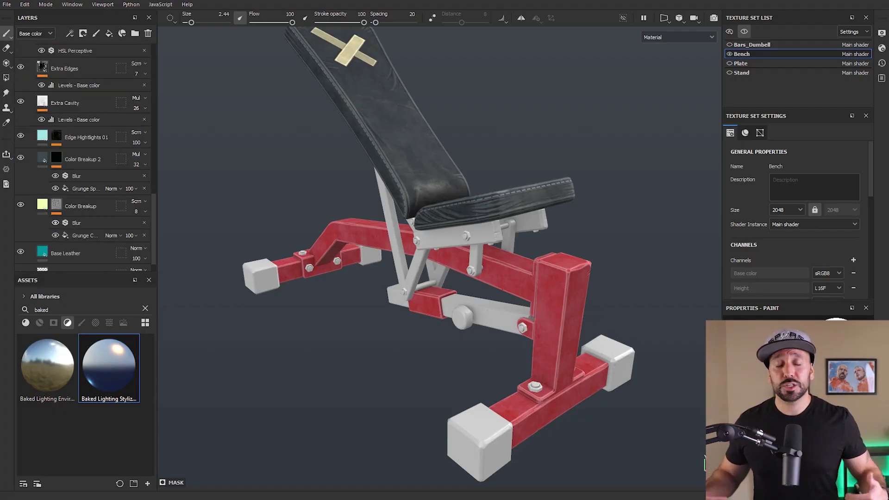
- Toggle the Shadow Dirt layer's visibility, isolate its mask in the viewport and open its Dirt generator
{"action": "left_click", "coordinate": [20, 165]}
{"action": "left_click_drag", "start_coordinate": [463, 231], "coordinate": [453, 246], "text": "alt"}
{"action": "left_click", "coordinate": [56, 165], "text": "alt"}
{"action": "mouse_move", "coordinate": [463, 277]}
{"action": "left_mouse_down", "text": "alt"}
{"action": "mouse_move", "coordinate": [393, 273]}
{"action": "mouse_move", "coordinate": [463, 278]}
{"action": "left_mouse_up", "text": "alt"}
{"action": "left_click", "coordinate": [77, 184]}
- Tune the Dirt generator's parameters against the Shadow Dirt mask and restore the Material view
{"action": "left_click_drag", "start_coordinate": [787, 365], "coordinate": [824, 386]}
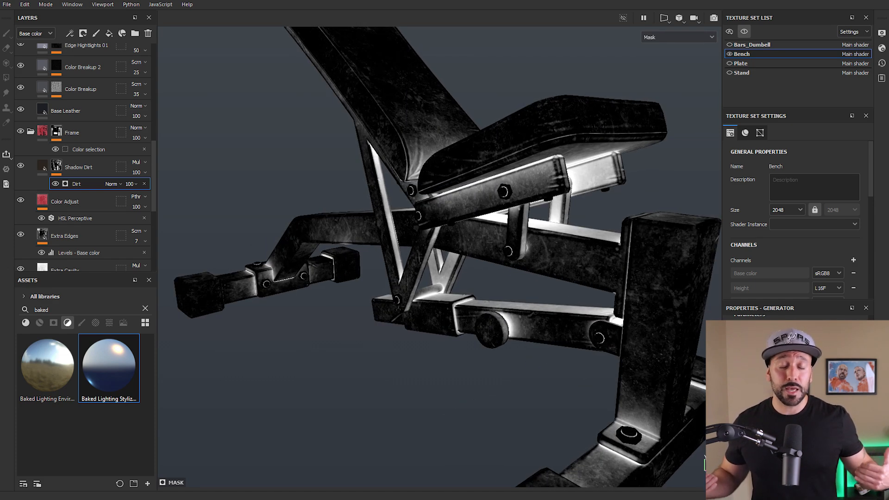
{"action": "mouse_move", "coordinate": [787, 387]}
{"action": "left_mouse_down"}
{"action": "mouse_move", "coordinate": [806, 387]}
{"action": "mouse_move", "coordinate": [787, 386]}
{"action": "left_mouse_up"}
{"action": "left_click_drag", "start_coordinate": [685, 393], "coordinate": [718, 417], "text": "alt"}
{"action": "scroll", "coordinate": [643, 425], "scroll_direction": "down", "scroll_amount": 3}
{"action": "key", "text": "m"}
{"action": "key", "text": "Delete"}
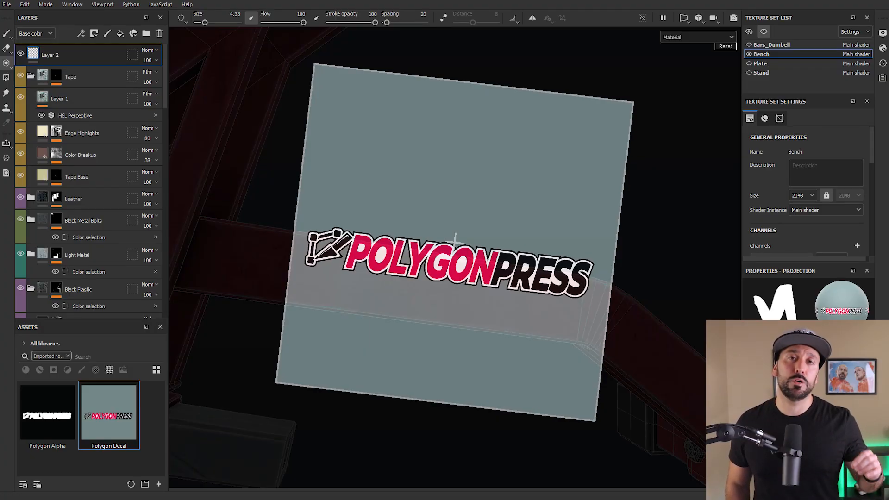
- Align the Polygon Decal projection with the red frame beam and paint the logo onto Layer 2
{"action": "middle_click_drag", "start_coordinate": [455, 242], "coordinate": [416, 271]}
{"action": "left_click_drag", "start_coordinate": [417, 271], "coordinate": [421, 271]}
{"action": "left_click_drag", "start_coordinate": [499, 280], "coordinate": [506, 286]}
{"action": "mouse_move", "coordinate": [506, 285]}
{"action": "right_mouse_down"}
{"action": "mouse_move", "coordinate": [519, 285]}
{"action": "mouse_move", "coordinate": [452, 285]}
{"action": "mouse_move", "coordinate": [455, 272]}
{"action": "right_mouse_up"}
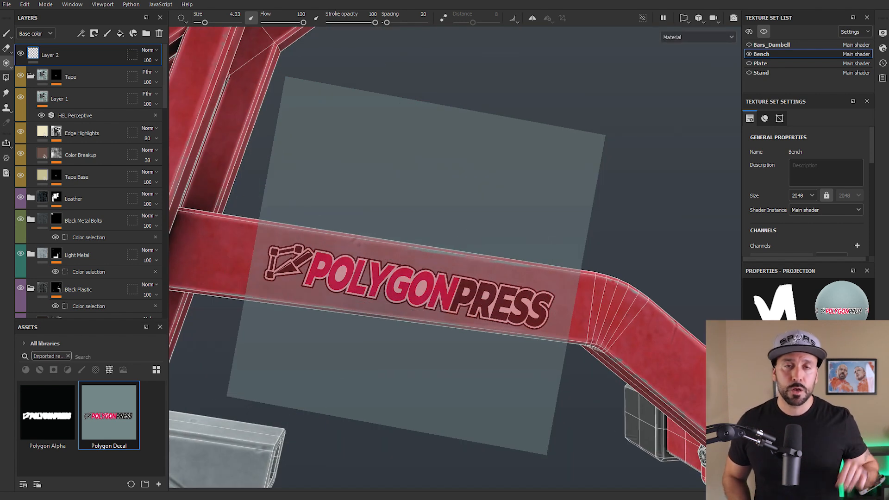
{"action": "key", "text": "s"}
{"action": "right_click_drag", "start_coordinate": [407, 277], "coordinate": [436, 278]}
{"action": "left_click_drag", "start_coordinate": [255, 264], "coordinate": [580, 293]}
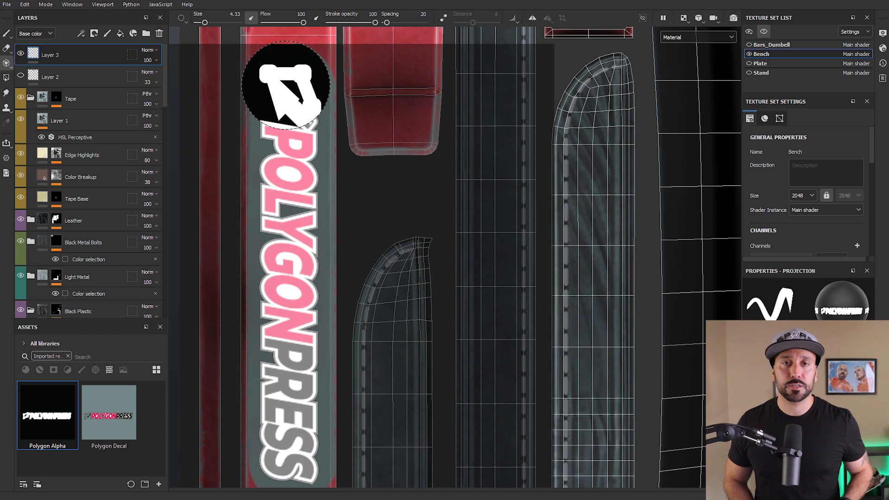
- Add a black mask to Layer 3 and paint the Polygon Alpha projection over the logo to cut away its background
{"action": "right_click", "coordinate": [55, 54]}
{"action": "left_click", "coordinate": [76, 73]}
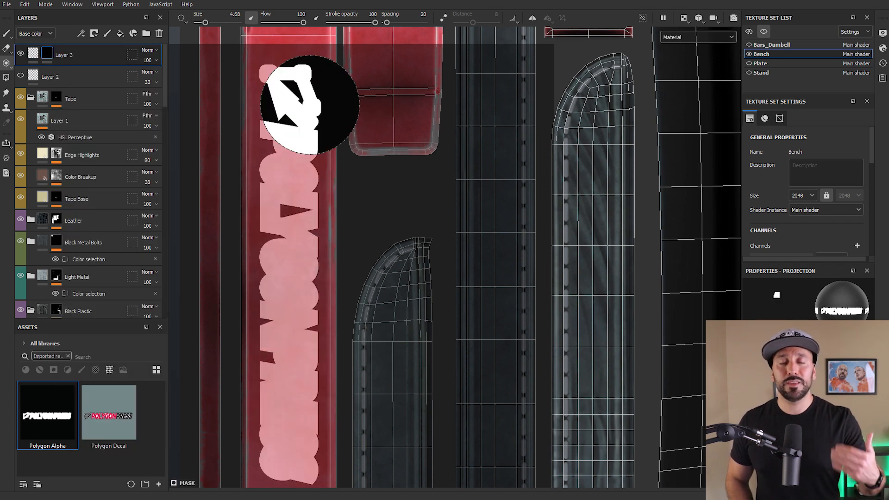
{"action": "left_click_drag", "start_coordinate": [289, 451], "coordinate": [289, 87]}
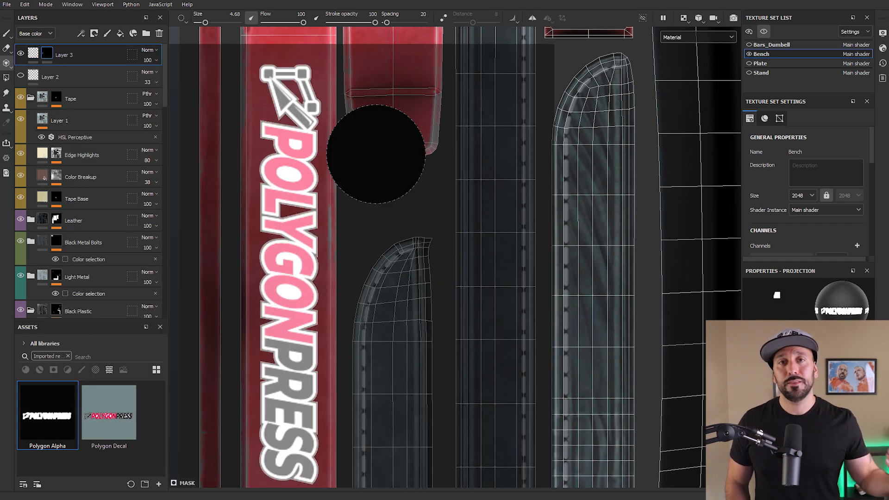
{"action": "key", "text": "F2"}
{"action": "left_click", "coordinate": [99, 98]}
{"action": "left_click_drag", "start_coordinate": [324, 185], "coordinate": [277, 204], "text": "alt"}
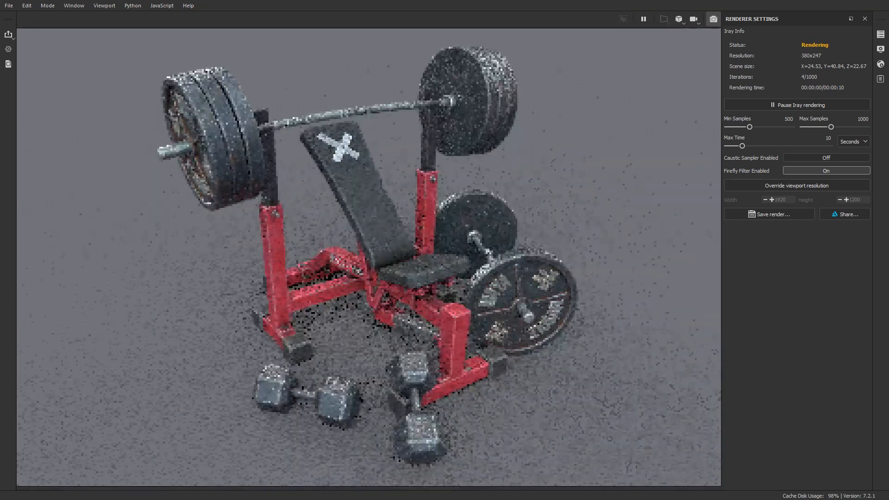
- Turn off the dome's ground and try 28292b and cdd1dd as the clear color behind the Iray render
{"action": "scroll", "coordinate": [746, 320], "scroll_direction": "down", "scroll_amount": 1}
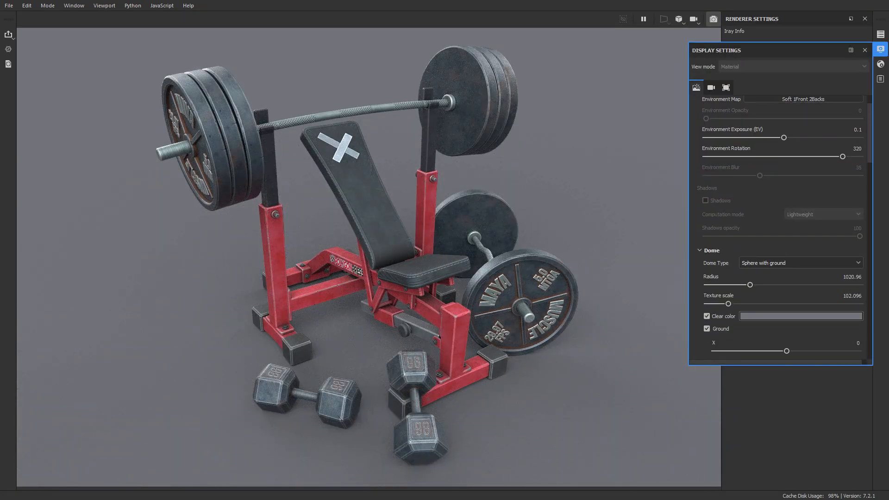
{"action": "left_click", "coordinate": [706, 329]}
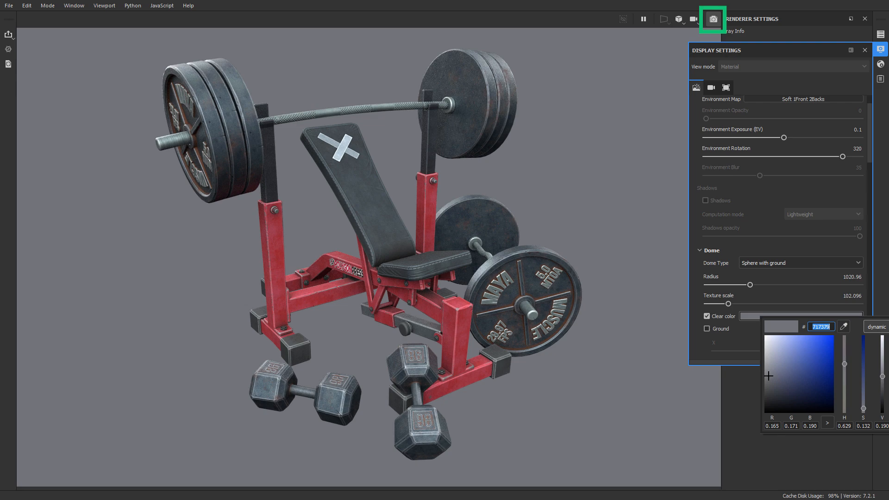
{"action": "type", "text": "28292b"}
{"action": "key", "text": "Return"}
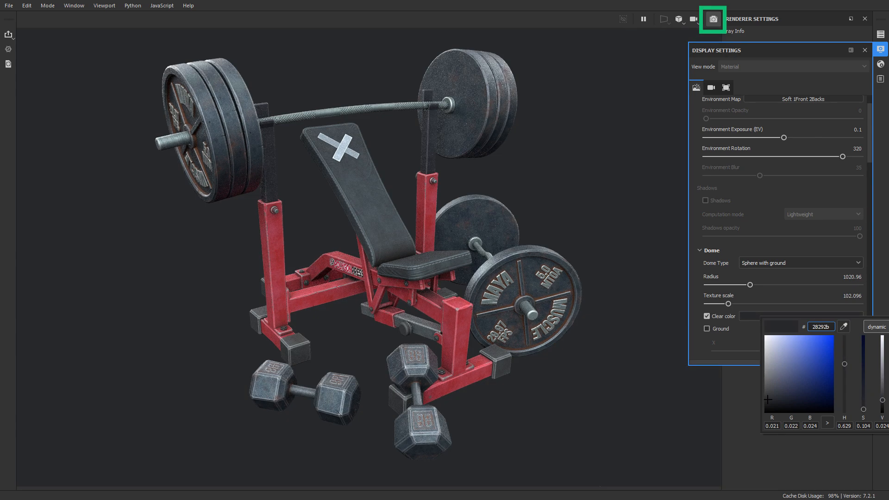
{"action": "key", "text": "ctrl+a"}
{"action": "type", "text": "cdd1dd"}
{"action": "key", "text": "Return"}
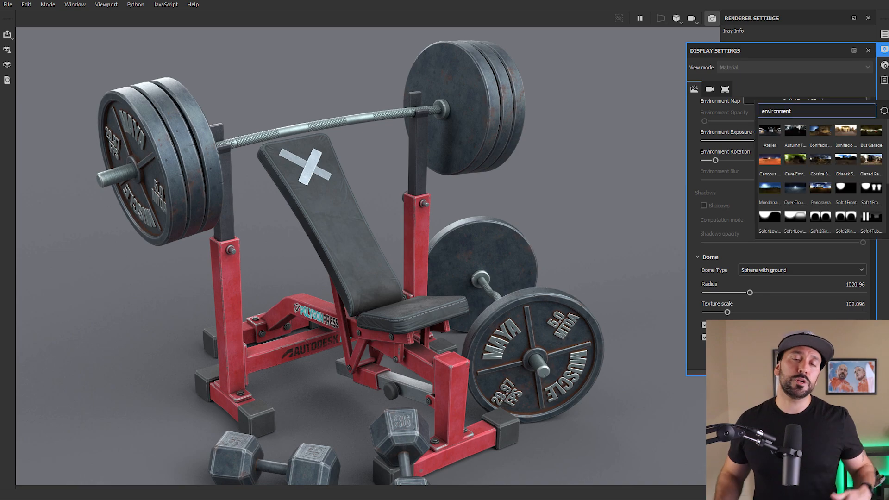
- Light the render with the Atelier environment map rotated to 253, and replace it with the Panorama map at a higher rotation
{"action": "left_click_drag", "start_coordinate": [715, 160], "coordinate": [816, 160]}
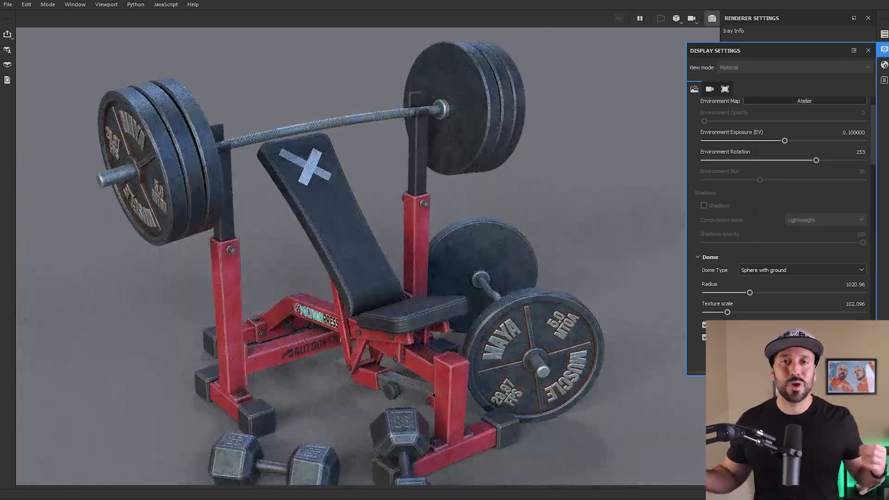
{"action": "left_click", "coordinate": [804, 101]}
{"action": "left_click", "coordinate": [821, 192]}
{"action": "left_click_drag", "start_coordinate": [816, 160], "coordinate": [849, 160]}
{"action": "left_click_drag", "start_coordinate": [370, 277], "coordinate": [370, 255], "text": "alt"}
- Change the render's environment map to Bus Garage and view the gym set from a higher angle
{"action": "left_click", "coordinate": [804, 101]}
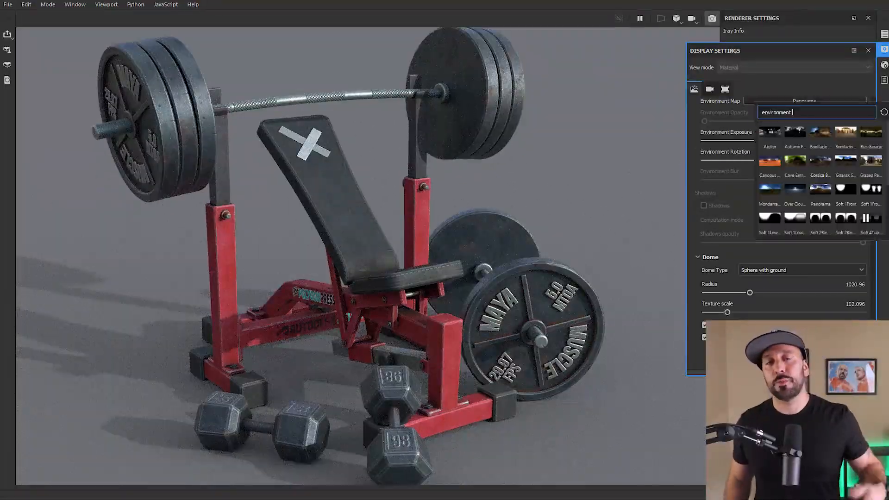
{"action": "left_click", "coordinate": [871, 133]}
{"action": "left_click_drag", "start_coordinate": [371, 255], "coordinate": [382, 277], "text": "alt"}
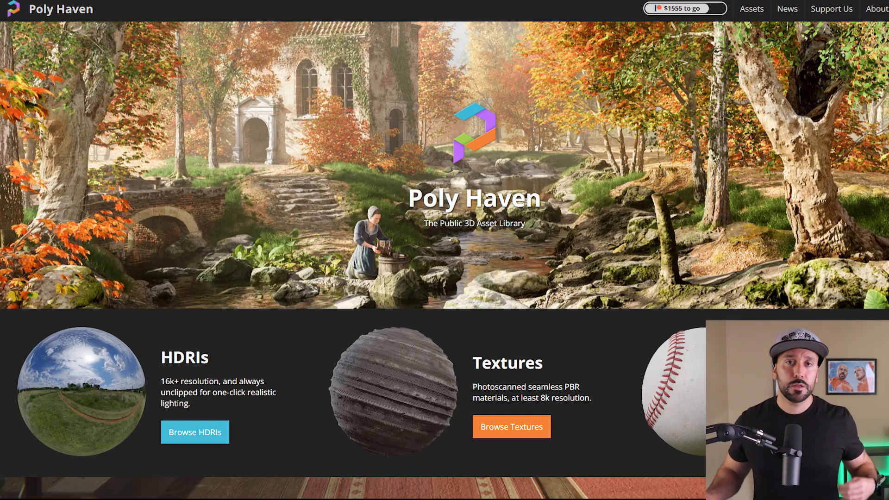
- Switch to the Poly Haven website and examine its home page's asset categories, licensing and support information
{"action": "scroll", "coordinate": [444, 250], "scroll_direction": "down", "scroll_amount": 3}
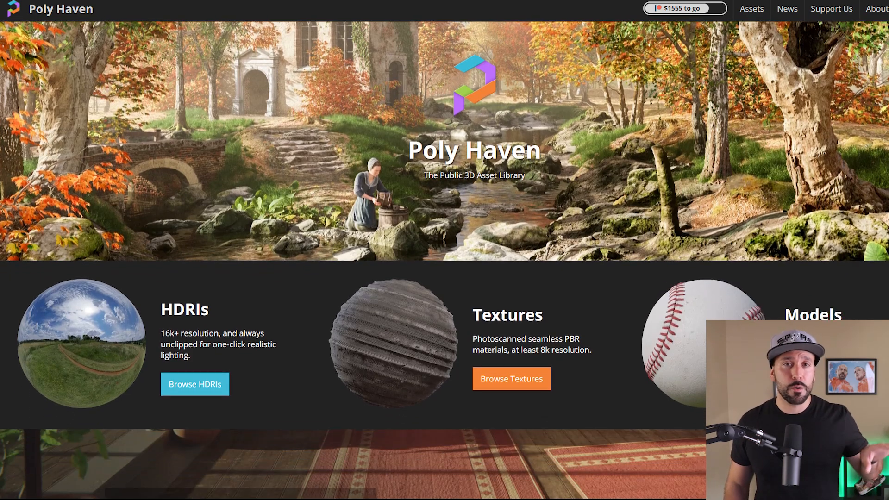
{"action": "scroll", "coordinate": [445, 250], "scroll_direction": "down", "scroll_amount": 4}
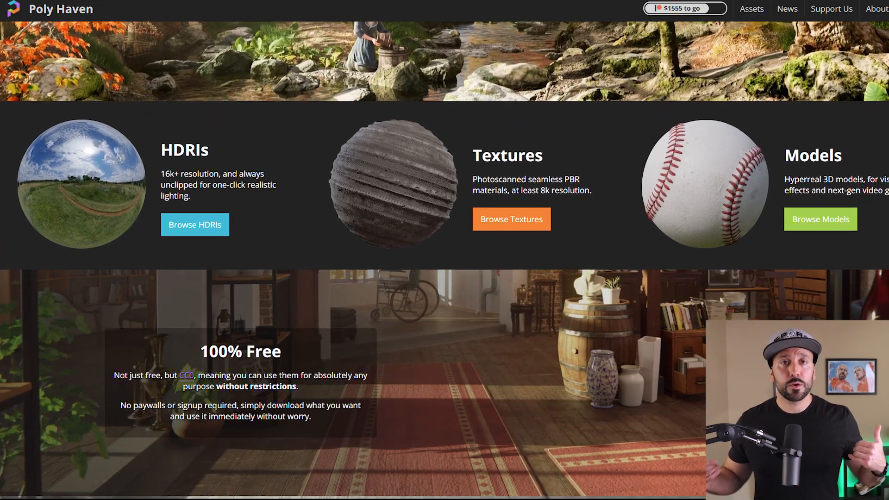
{"action": "scroll", "coordinate": [445, 250], "scroll_direction": "down", "scroll_amount": 4}
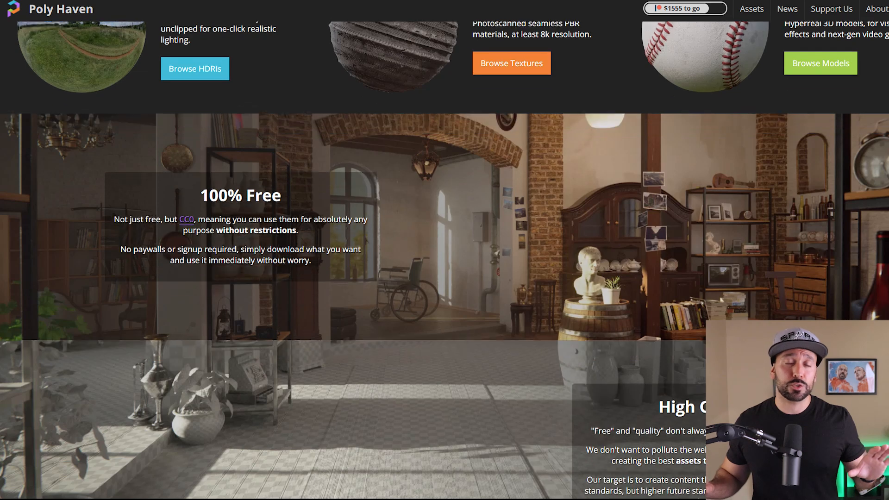
{"action": "scroll", "coordinate": [444, 249], "scroll_direction": "down", "scroll_amount": 4}
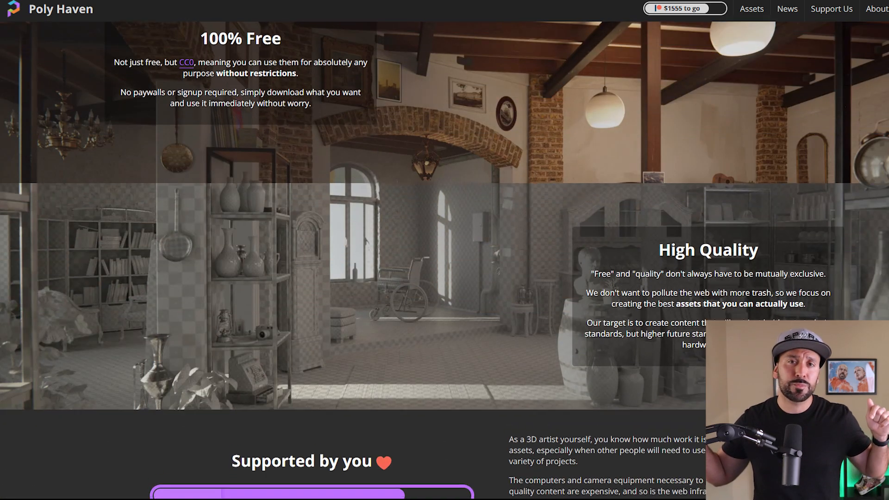
{"action": "scroll", "coordinate": [445, 250], "scroll_direction": "down", "scroll_amount": 4}
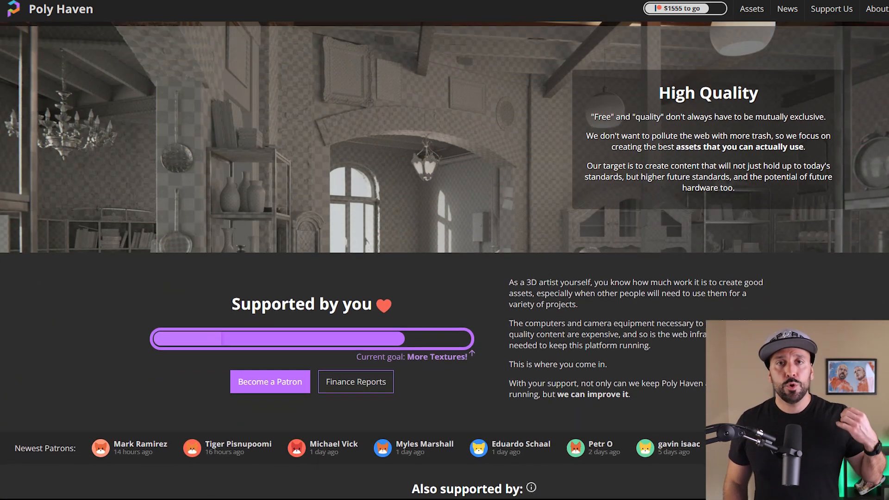
{"action": "scroll", "coordinate": [445, 250], "scroll_direction": "down", "scroll_amount": 4}
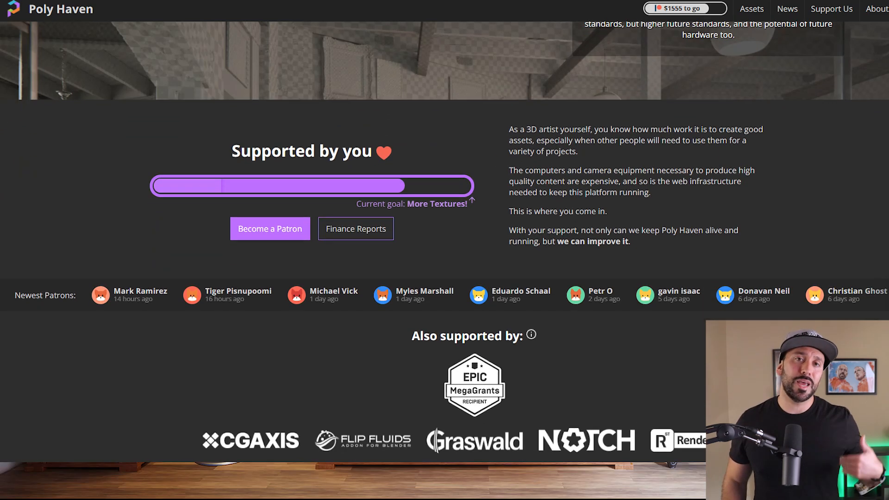
{"action": "scroll", "coordinate": [445, 250], "scroll_direction": "down", "scroll_amount": 1}
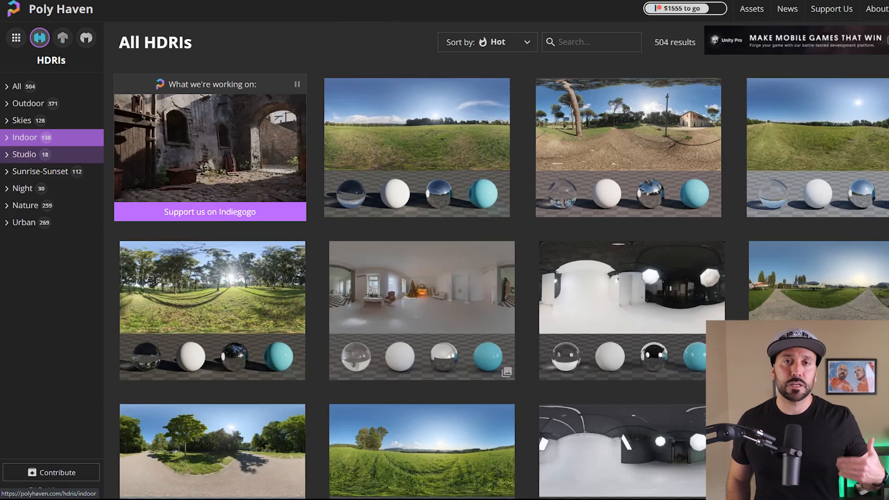
- Narrow Poly Haven's HDRI library to Studio environments with Artificial Light
{"action": "left_click", "coordinate": [24, 154]}
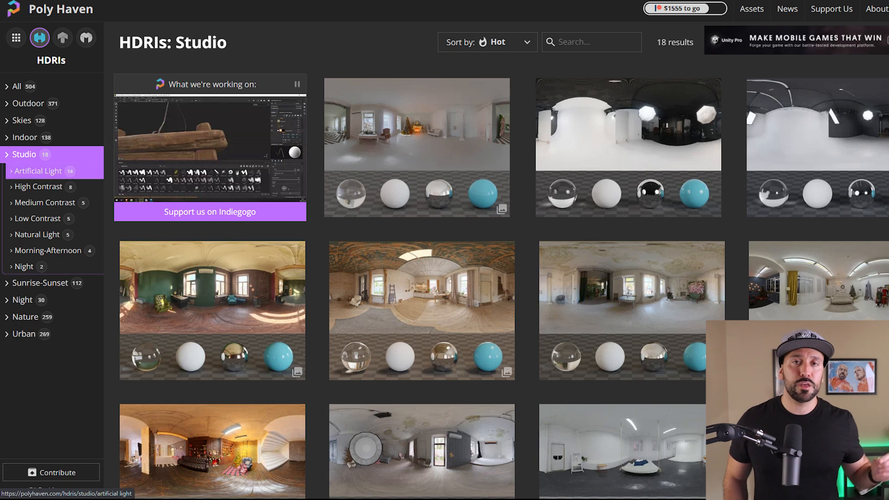
{"action": "left_click", "coordinate": [38, 171]}
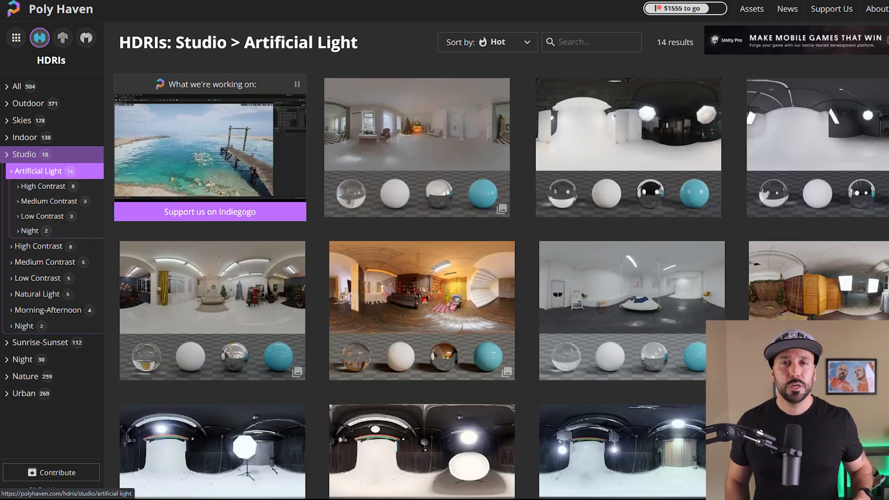